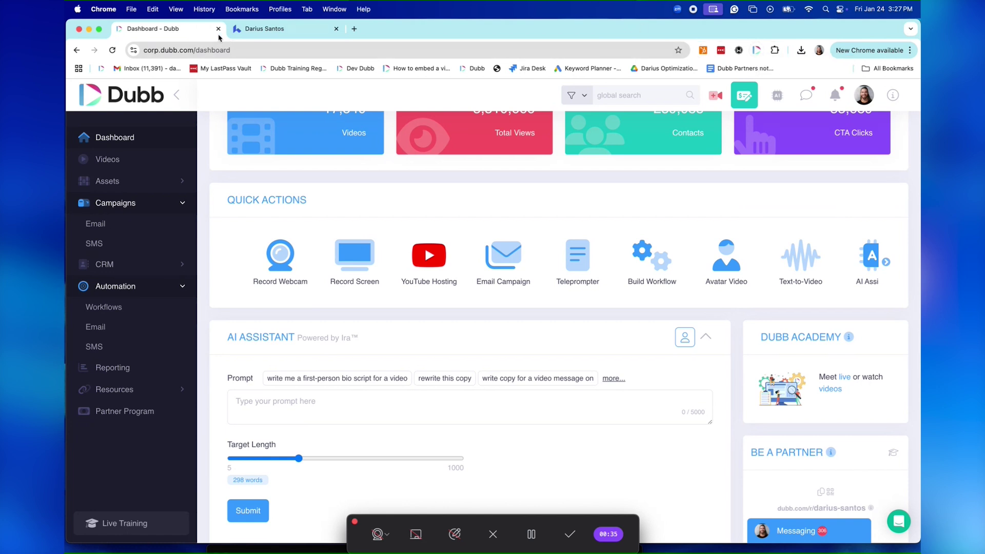
Open the Dubb extension, enable Optimize for in the Pro Plus video's advanced options, and browse the platform choices as far as Lofty before closing it.
left_click(756, 50)
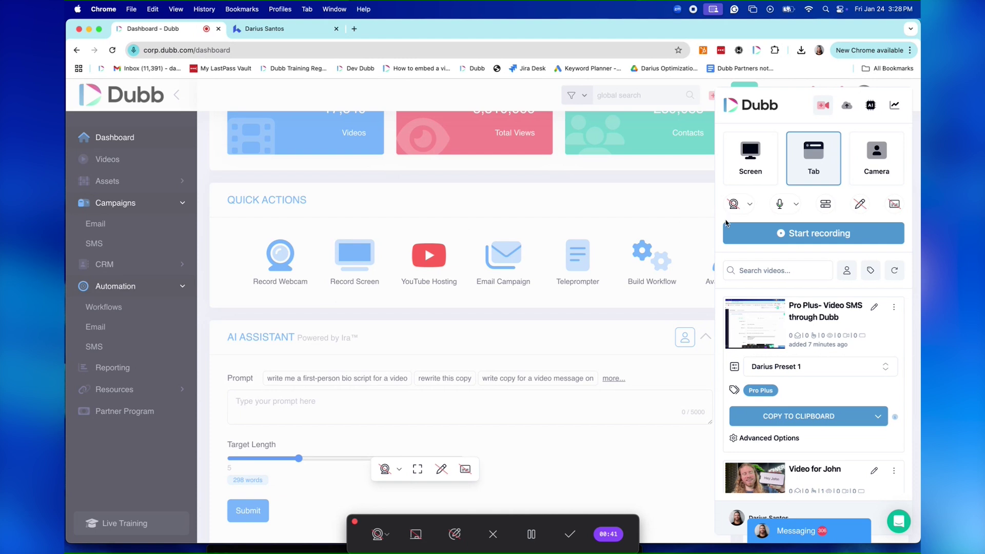
scroll(782, 318, "down", 1)
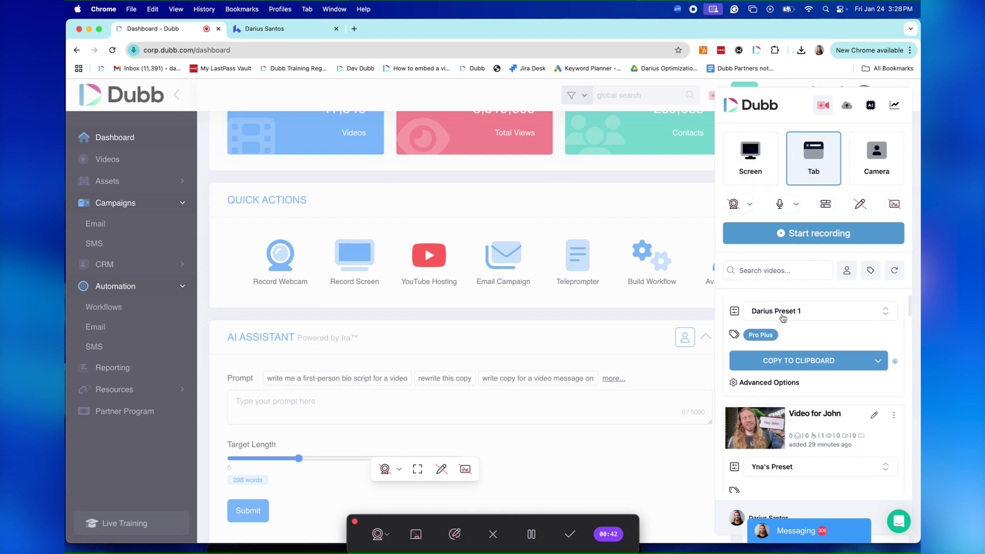
left_click(764, 384)
left_click(733, 373)
left_click(822, 378)
scroll(821, 441, "down", 4)
scroll(820, 442, "down", 3)
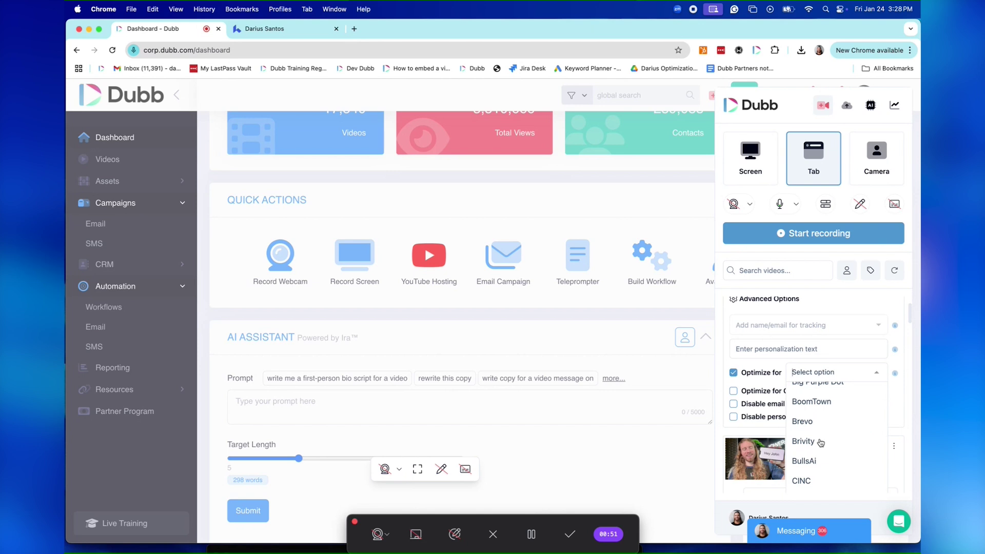
scroll(820, 442, "down", 4)
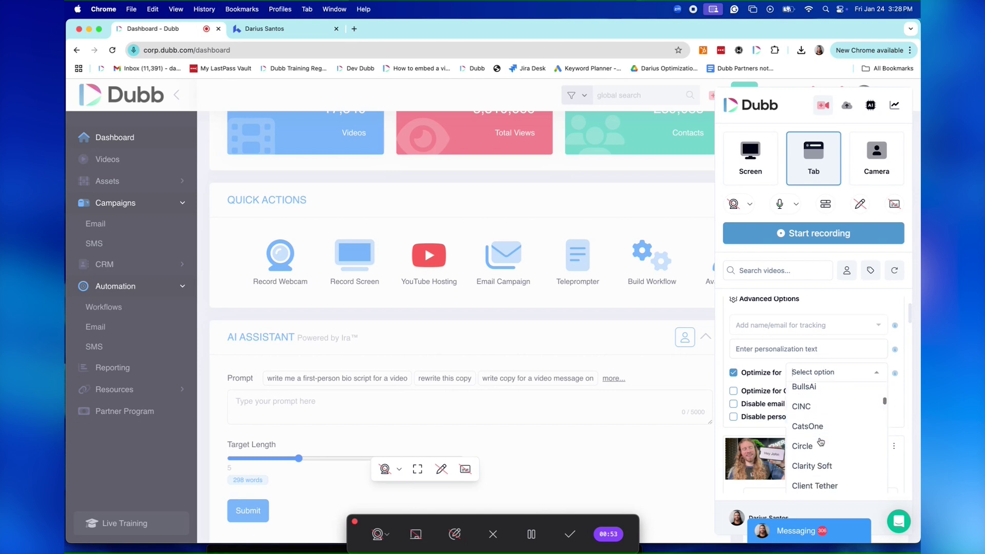
scroll(820, 441, "down", 6)
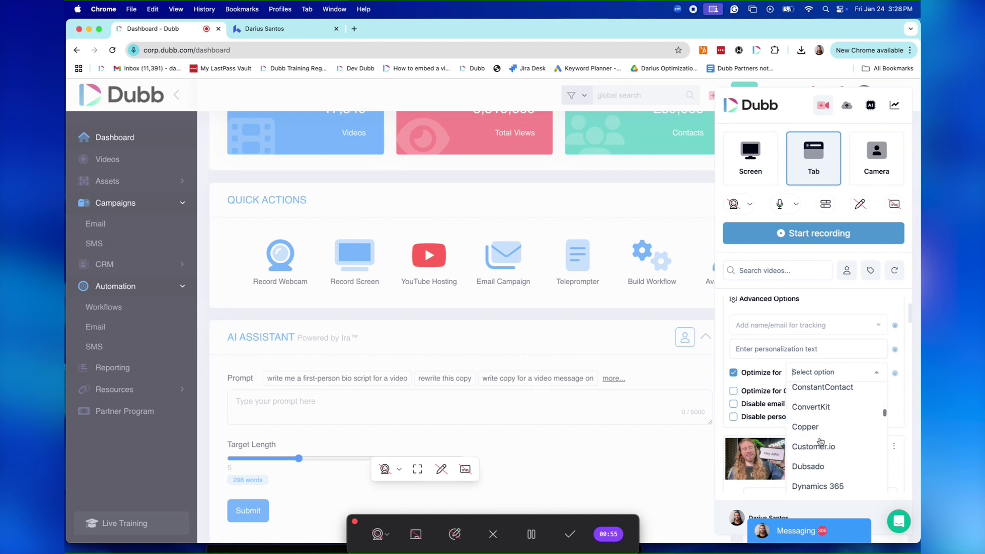
scroll(820, 442, "down", 6)
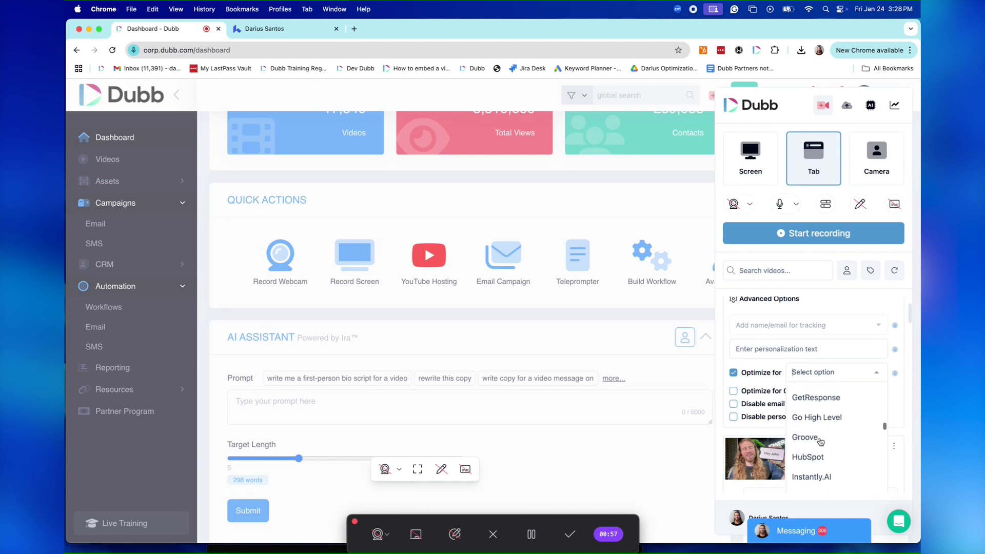
scroll(820, 442, "down", 6)
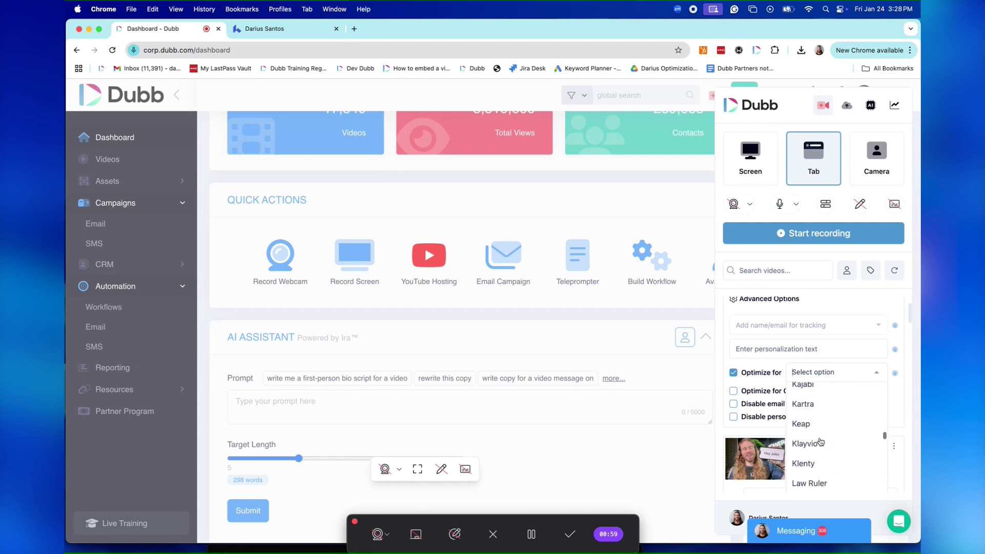
scroll(820, 442, "down", 1)
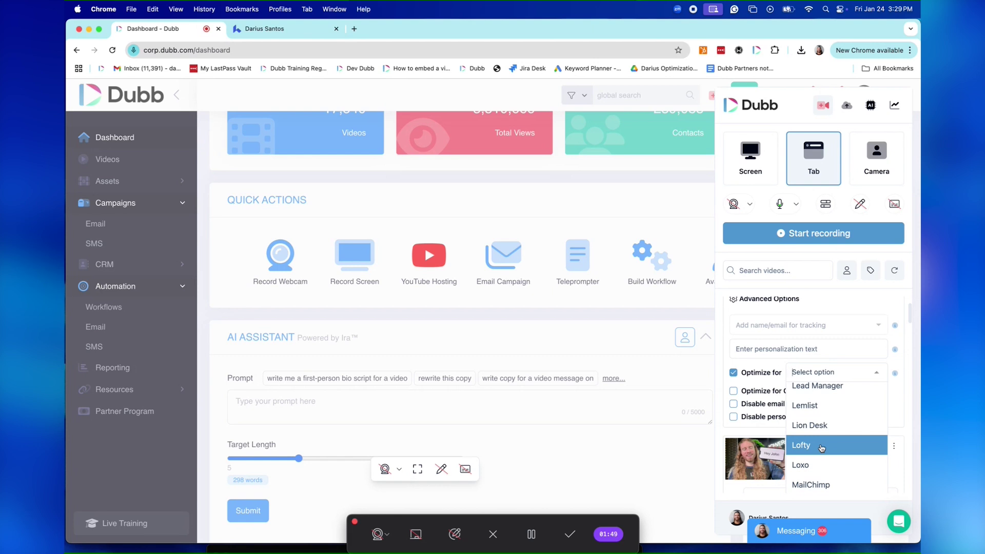
left_click(618, 195)
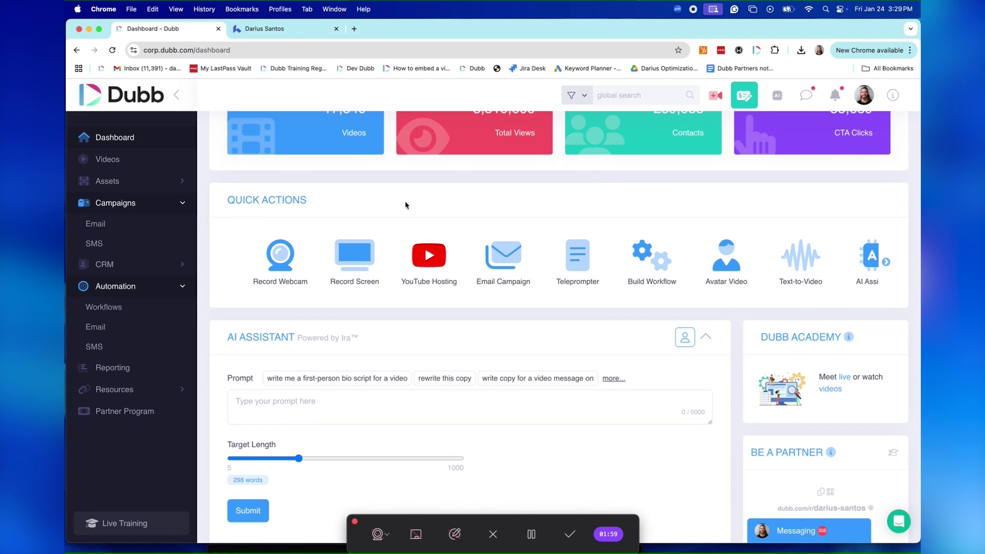
Switch to the Lofty lead with the Send Text window and examine the Pro Plus video's advanced options in the Dubb extension.
left_click(278, 32)
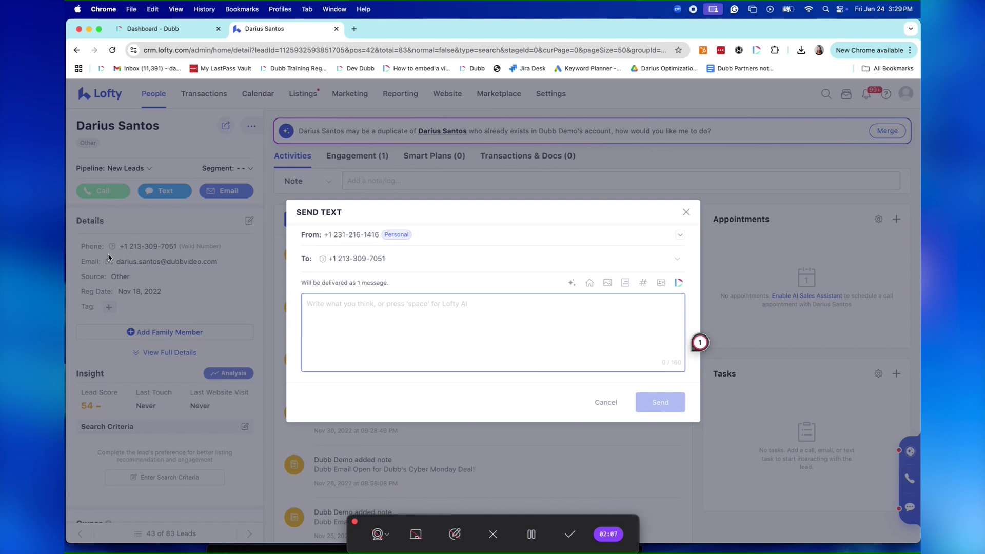
left_click(177, 32)
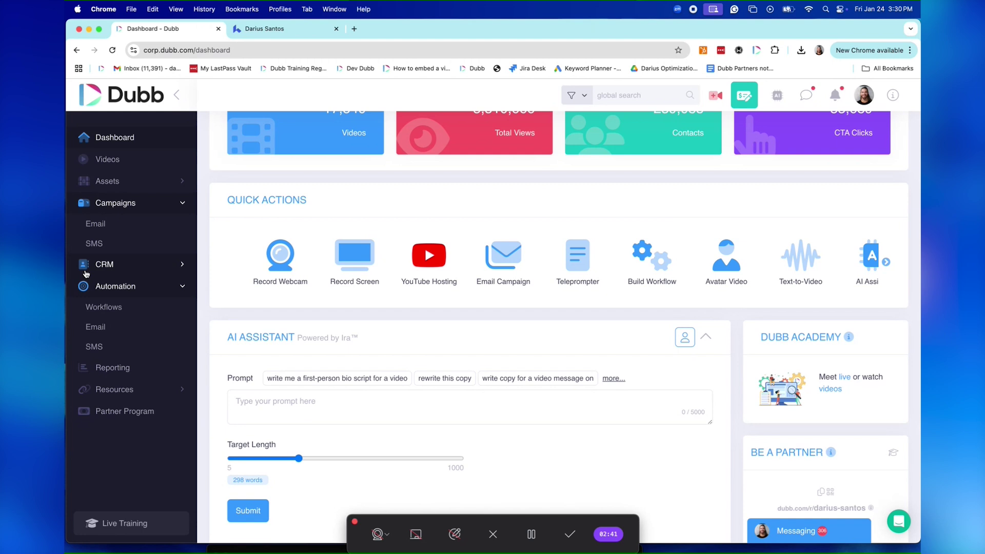
left_click(264, 29)
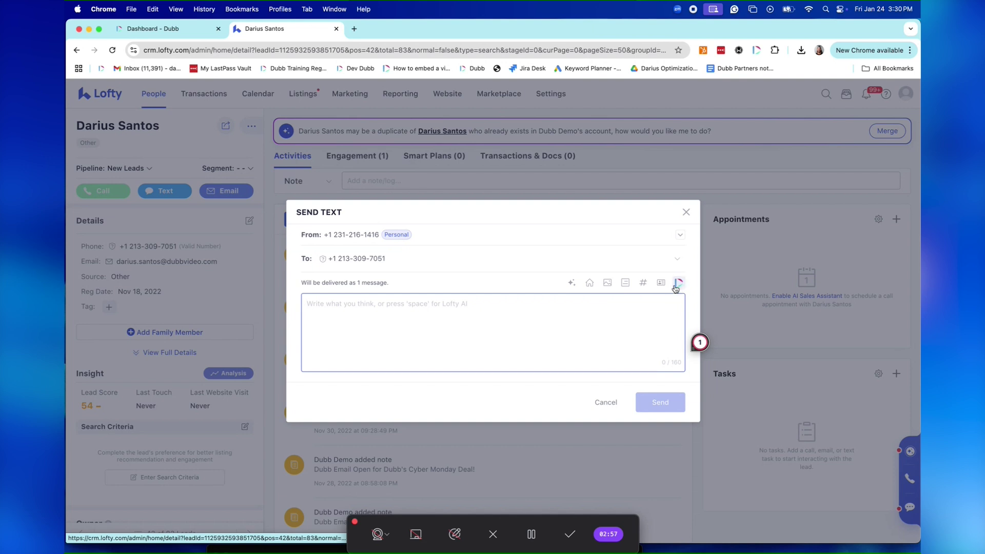
left_click(757, 52)
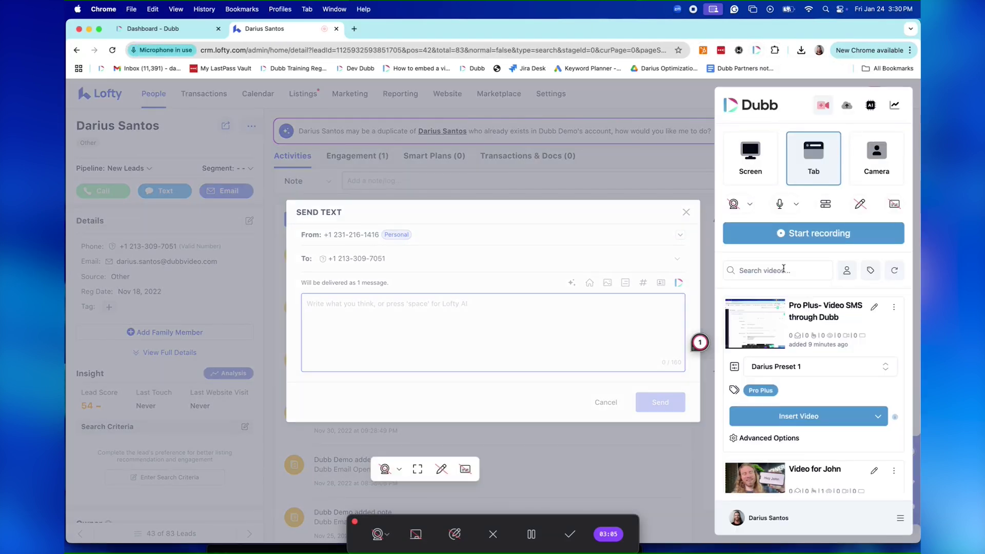
scroll(787, 380, "down", 1)
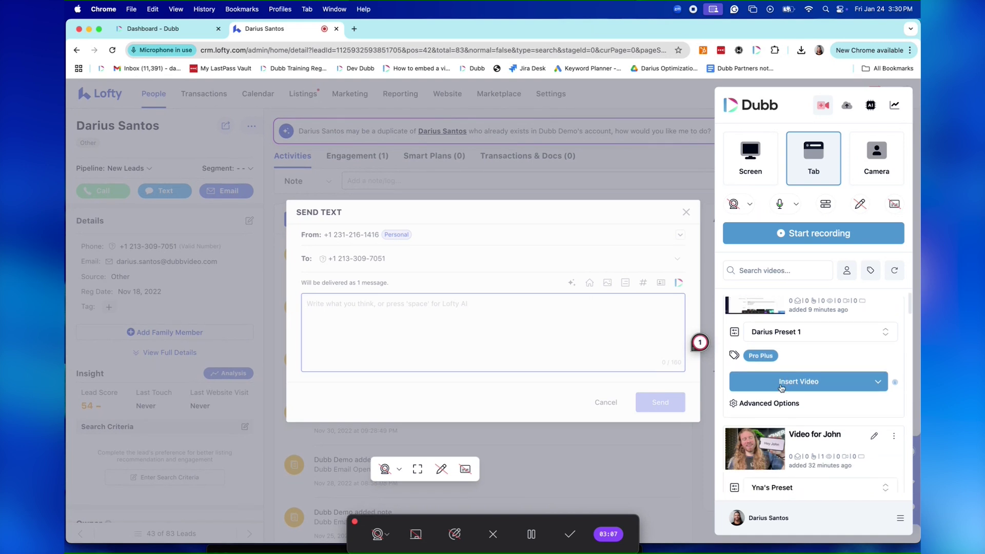
left_click(765, 406)
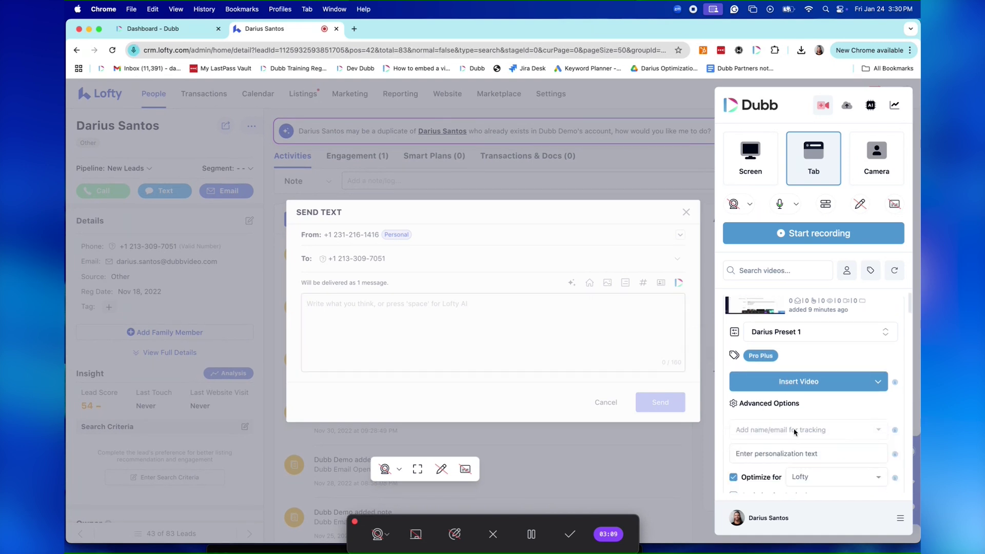
scroll(794, 432, "down", 2)
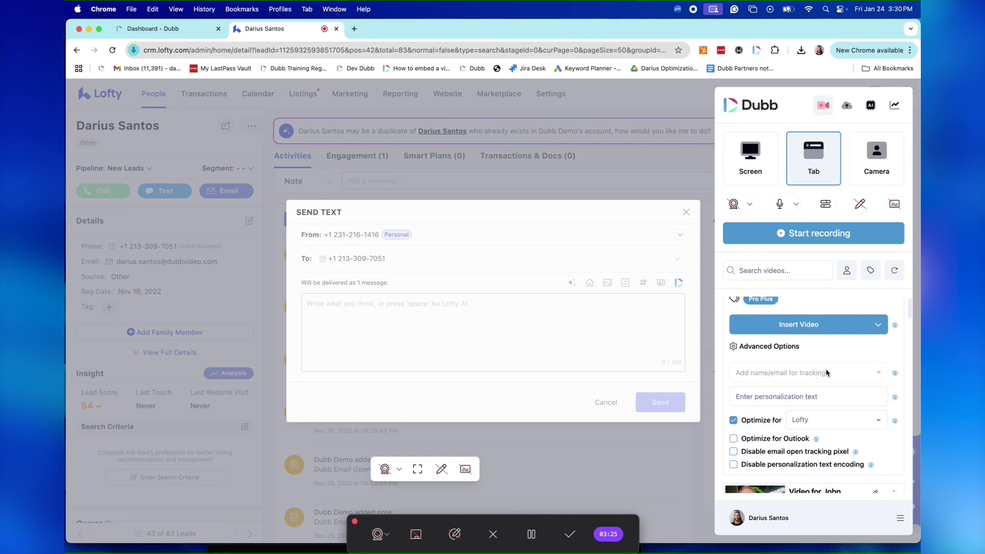
Copy the short URL of the Pro Plus video from the Dubb extension and return to the Send Text window.
scroll(852, 357, "up", 3)
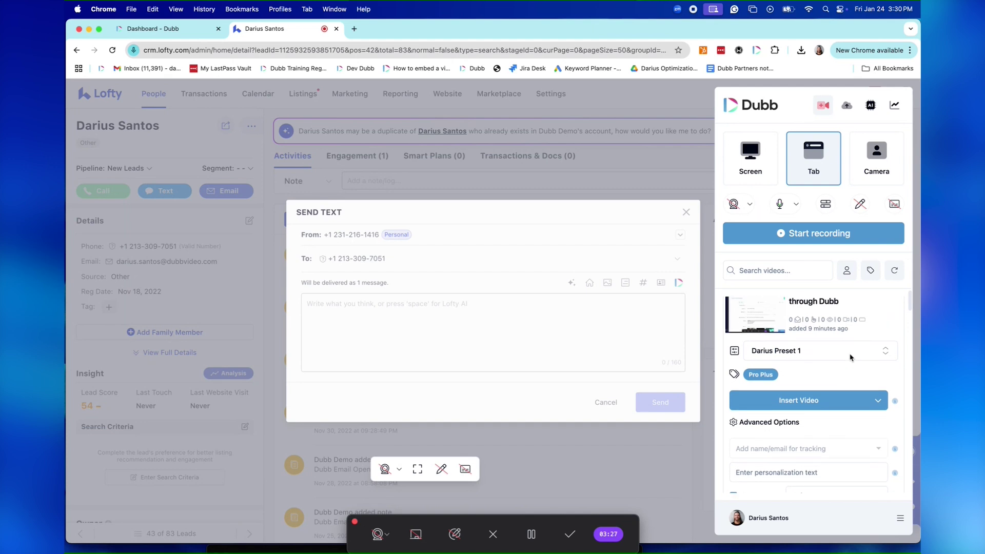
left_click(879, 404)
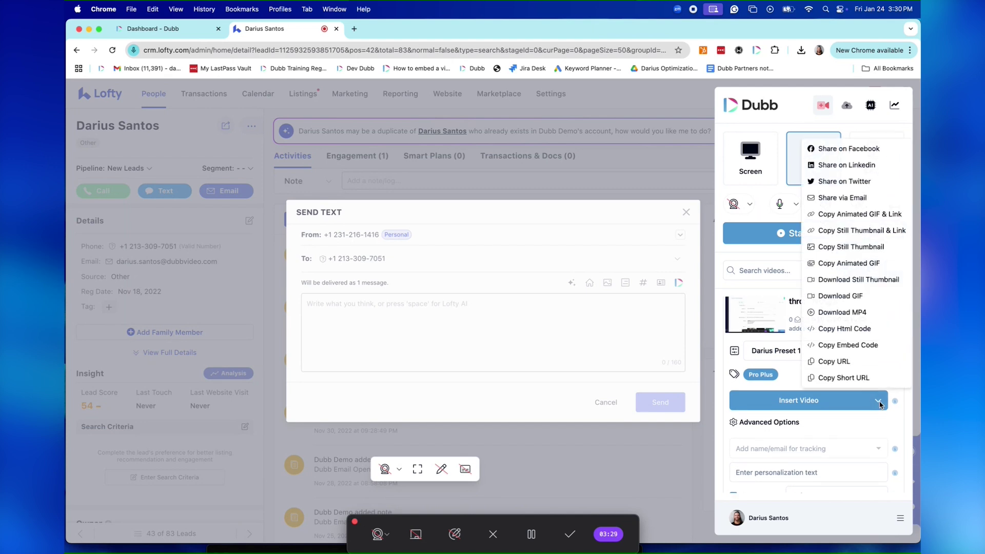
left_click(846, 379)
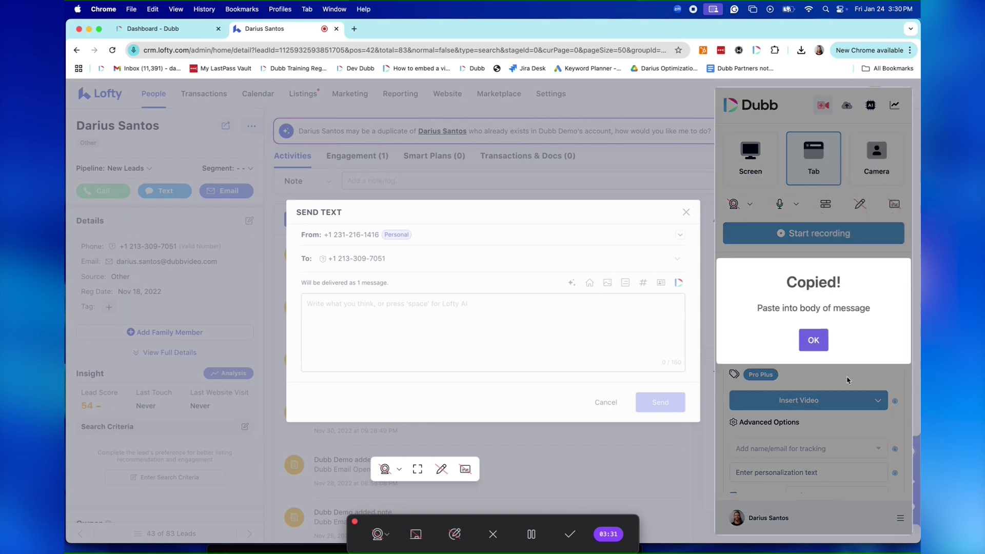
left_click(819, 341)
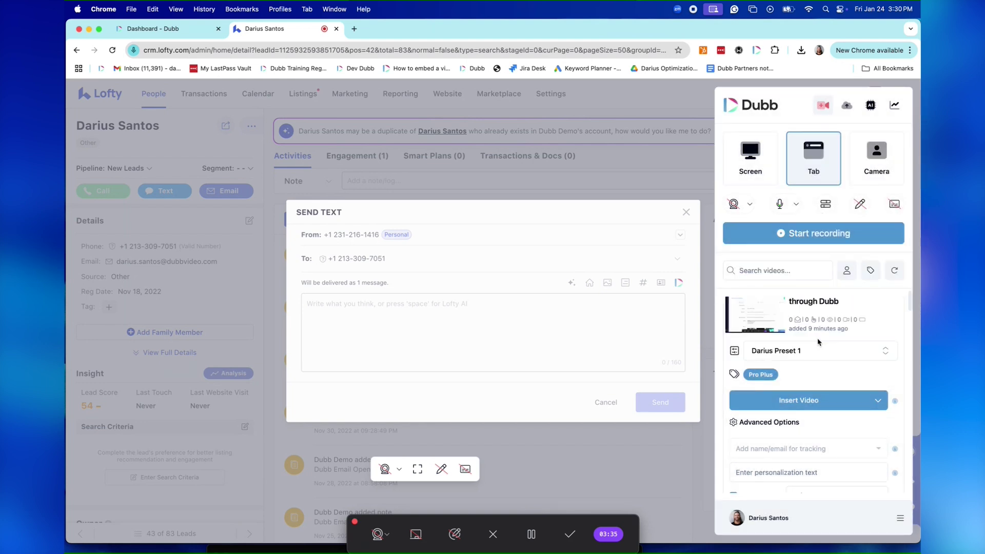
left_click(472, 339)
Write the text message "Hey there" followed by "Made a video for you about X:" on a separate line, with blank lines in between.
left_click(424, 316)
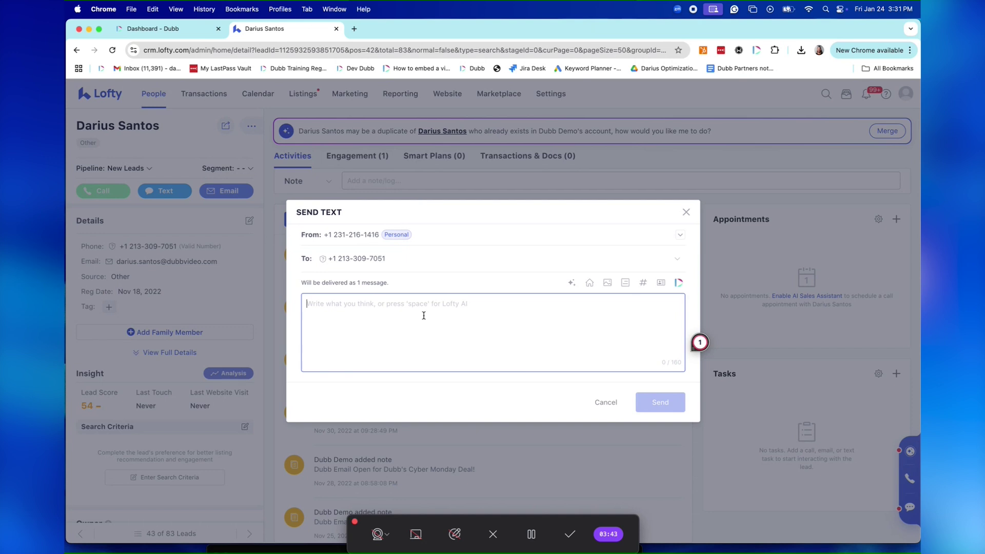
type("Hey ")
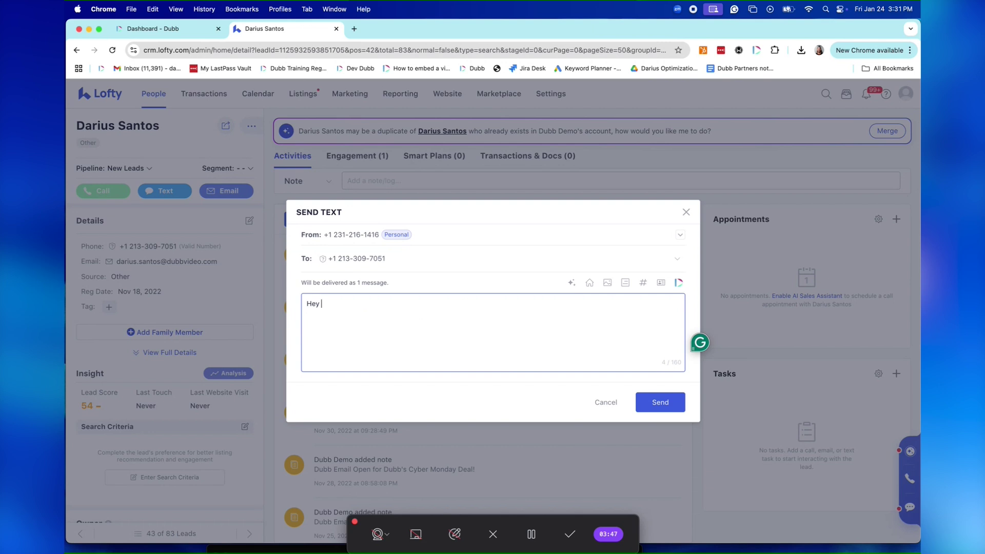
type("ther")
key("Return")
key("Return")
type("W")
key("BackSpace")
key("BackSpace")
key("BackSpace")
type("e")
key("Return")
key("Return")
type("Made a video for you about X:")
key("Return")
key("Return")
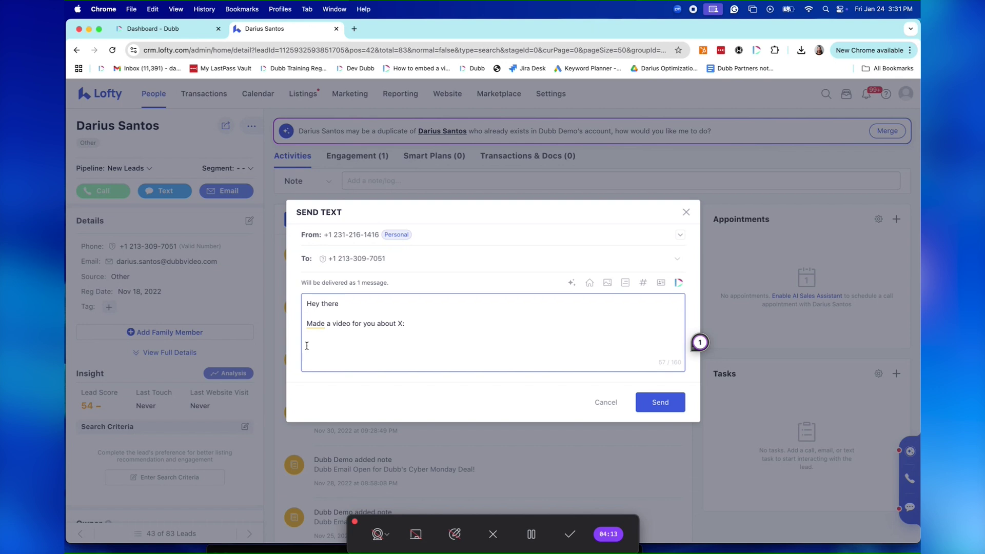
Paste the copied Dubb video link below the text in the message and review the whole message.
key("super+v")
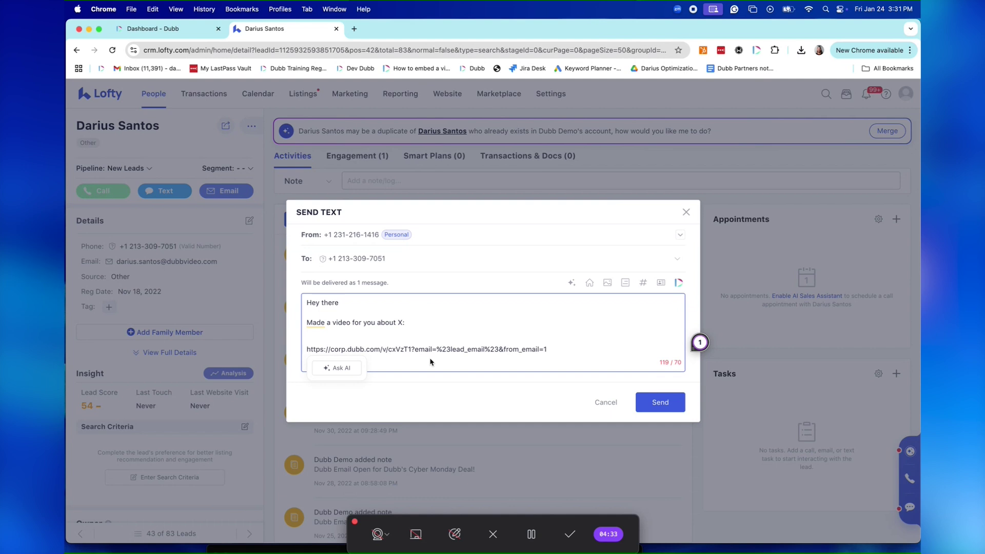
scroll(412, 316, "down", 3)
scroll(412, 316, "up", 3)
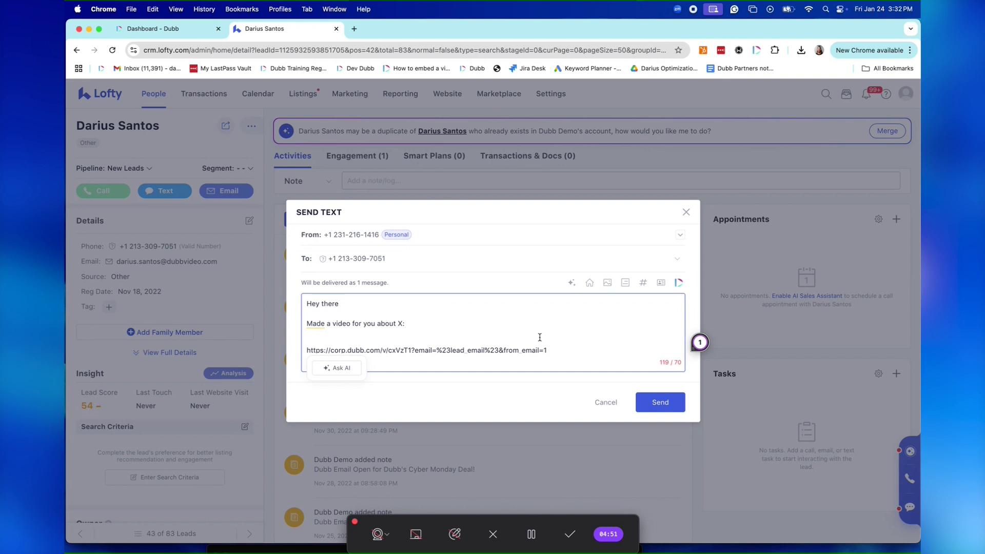
Download the still thumbnail of the second video listed in the Dubb extension.
left_click(756, 51)
left_click(757, 52)
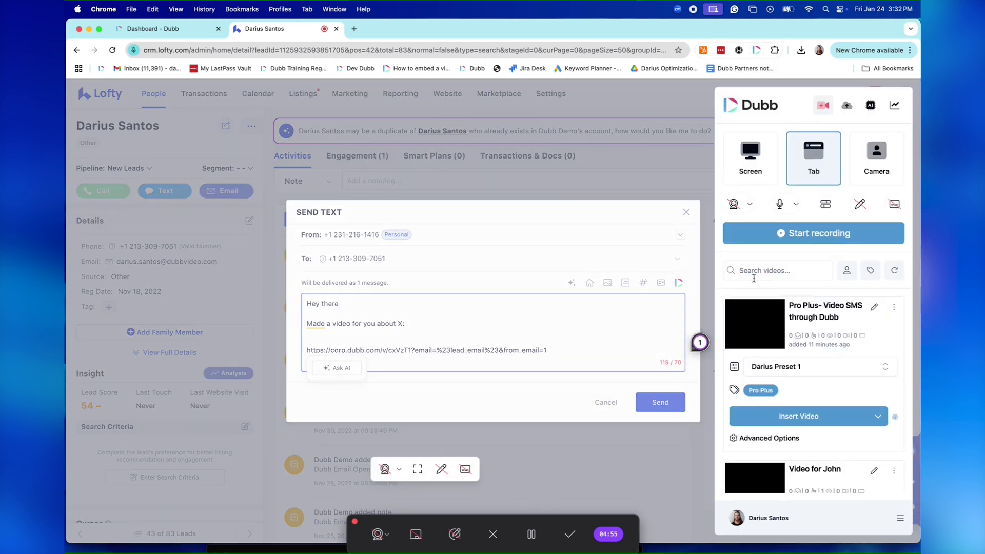
scroll(773, 384, "down", 2)
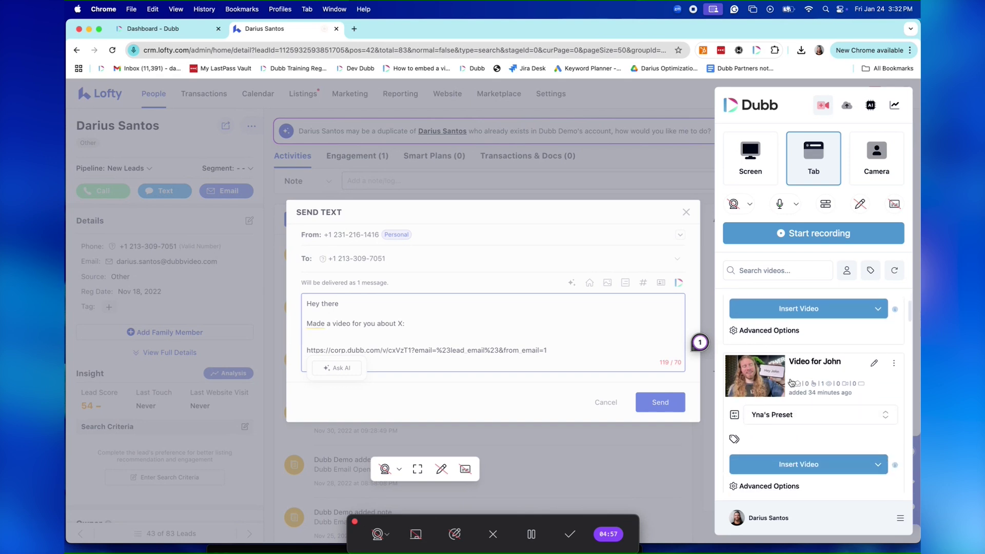
scroll(791, 384, "down", 2)
left_click(877, 409)
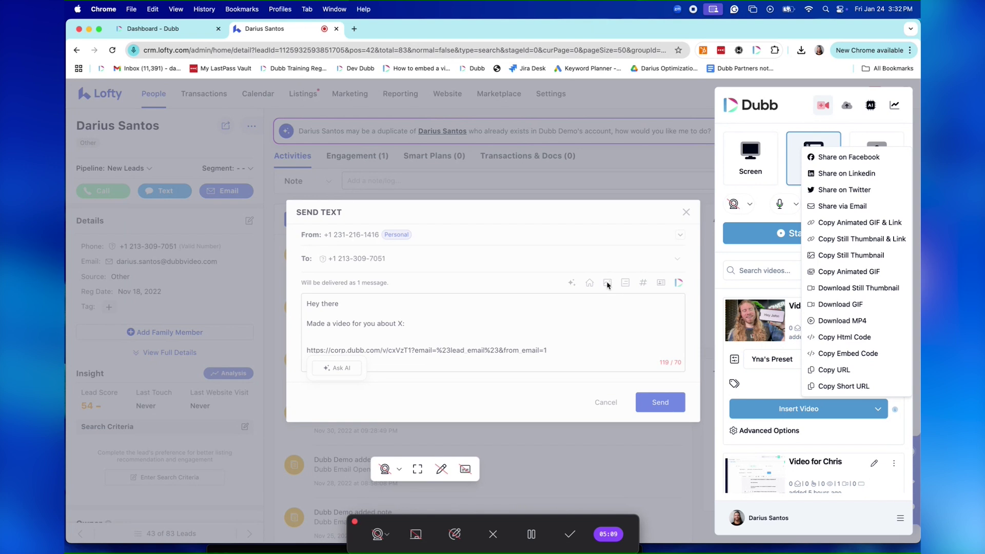
left_click(838, 291)
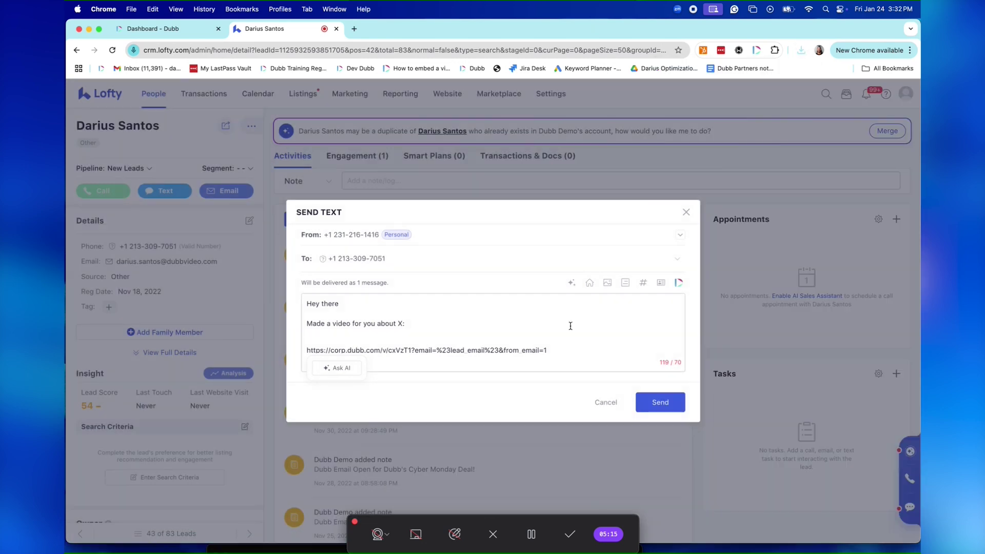
Look at the image selection window for the text message and leave it without inserting an image.
left_click(567, 330)
left_click(608, 286)
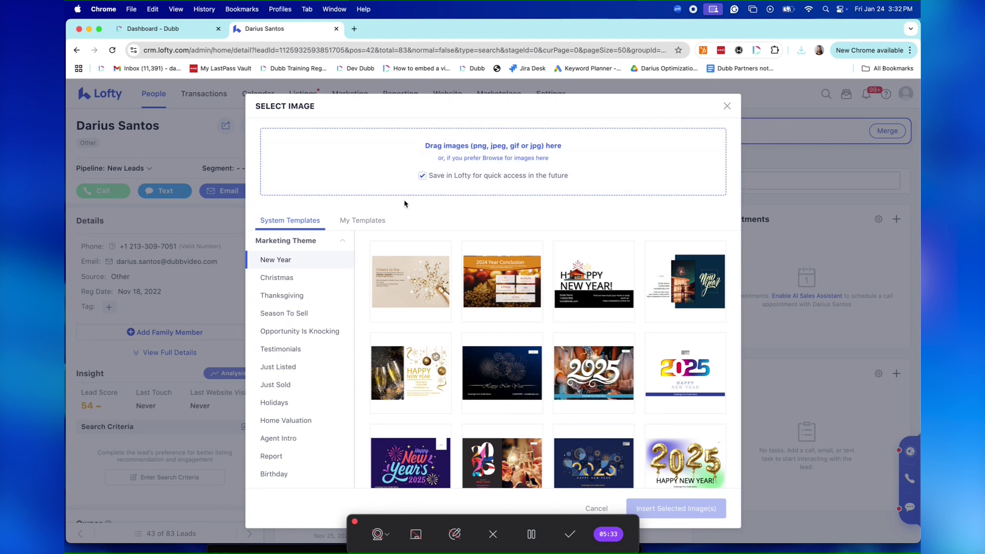
left_click(727, 106)
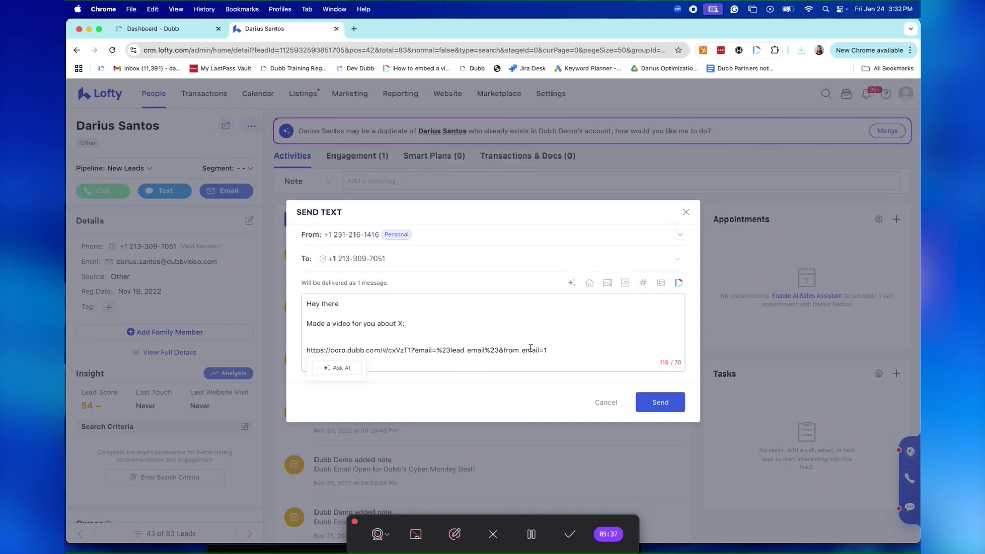
Remove the surplus blank space after the video link at the end of the text message.
left_click(547, 349)
key("BackSpace")
key("BackSpace")
key("BackSpace")
key("BackSpace")
key("BackSpace")
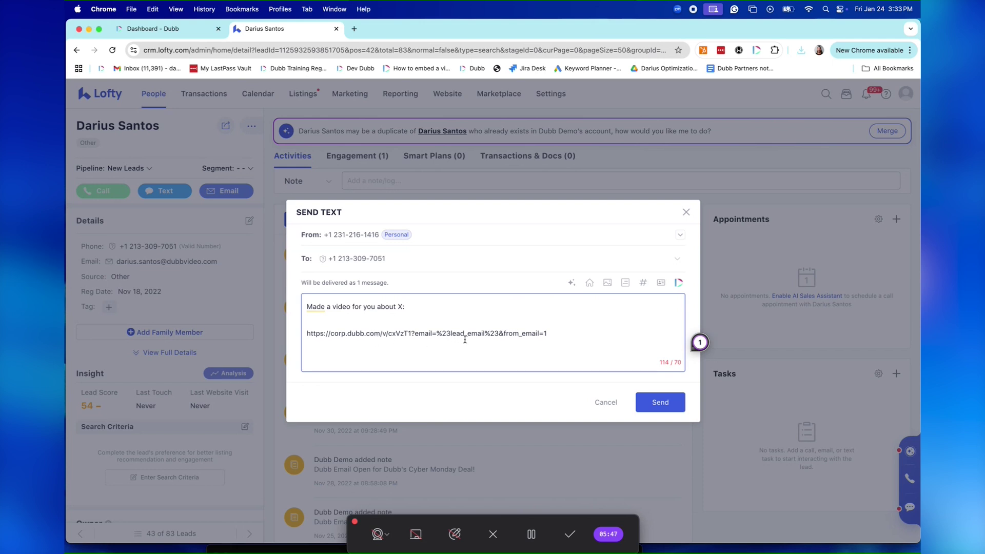
scroll(464, 339, "up", 2)
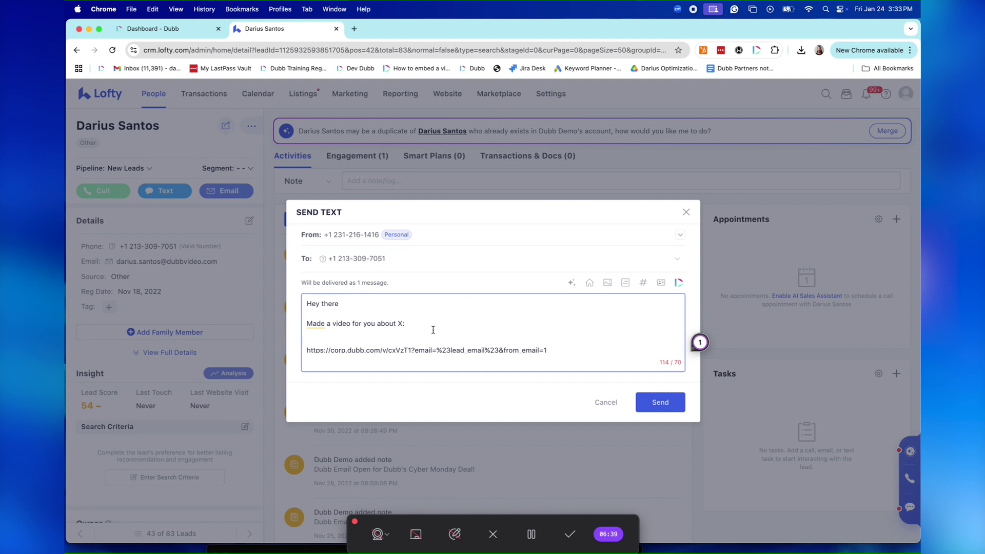
Open the Activity view in the Dubb extension from the Lofty lead page.
left_click(756, 50)
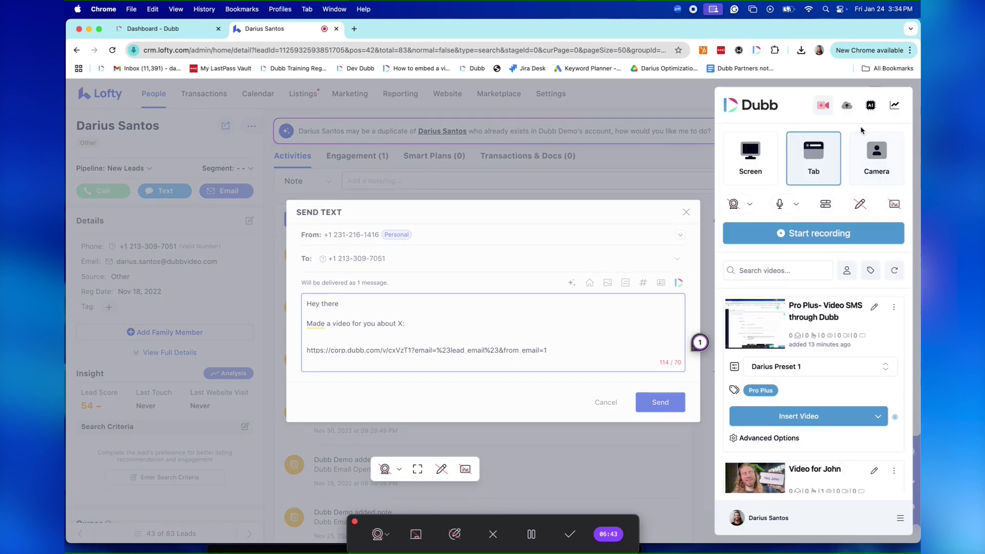
left_click(895, 106)
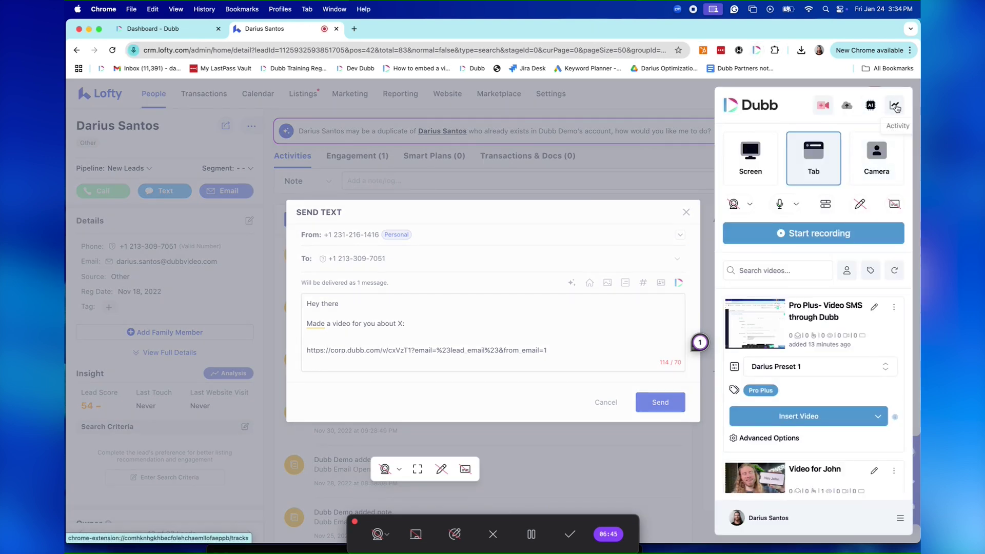